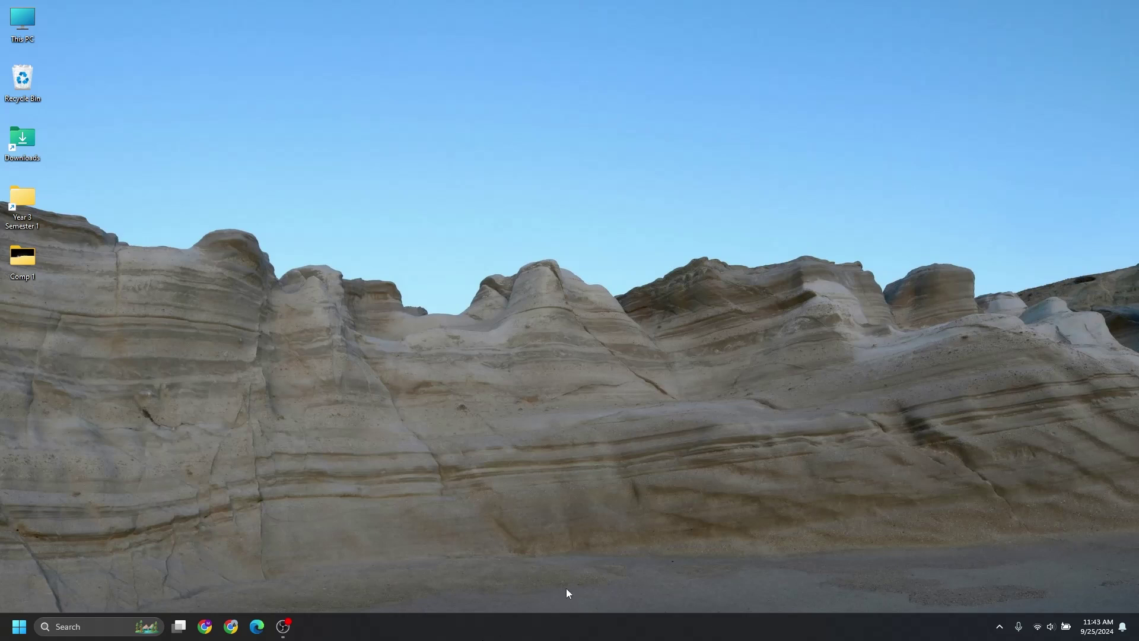
- Search for 'davinci resolve 19' from Microsoft Edge's address bar
click(258, 630)
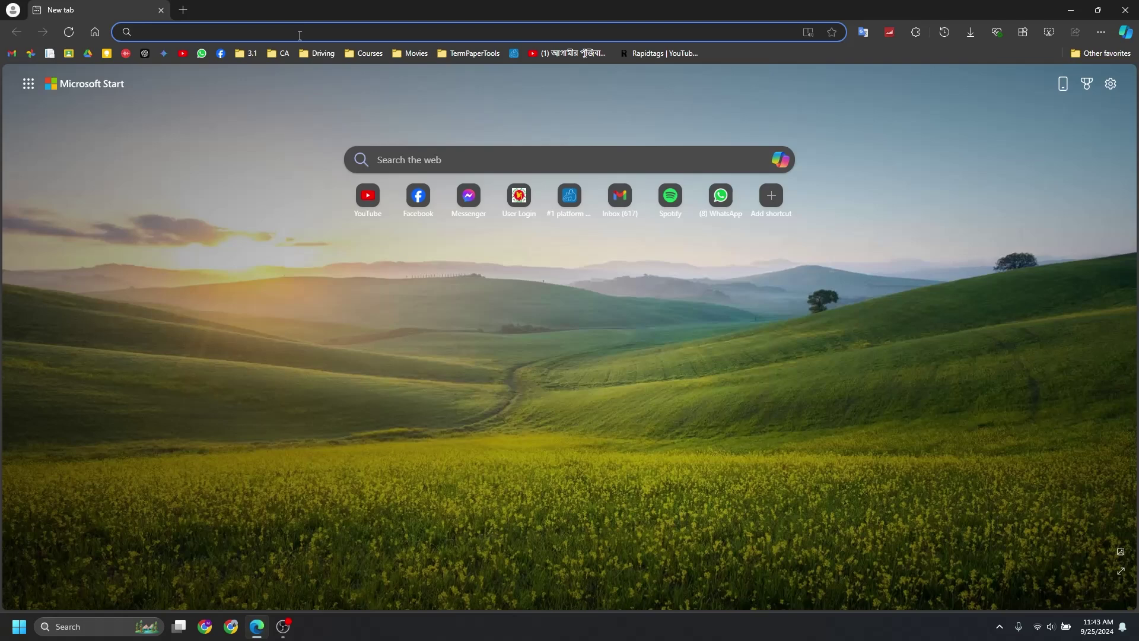
text(davinci re)
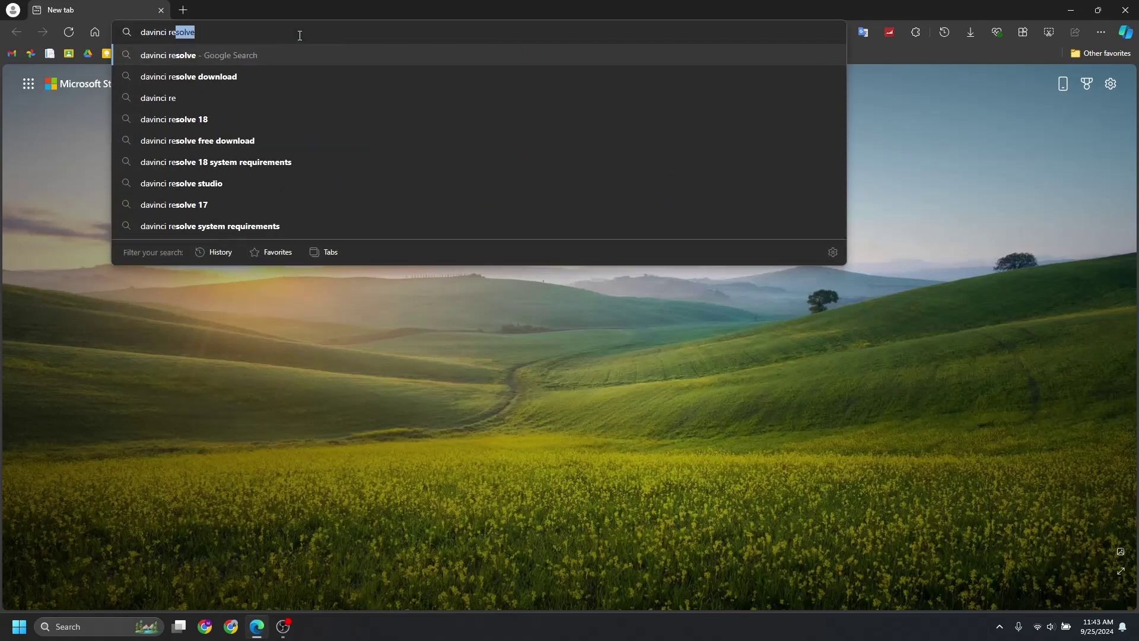
text(solve)
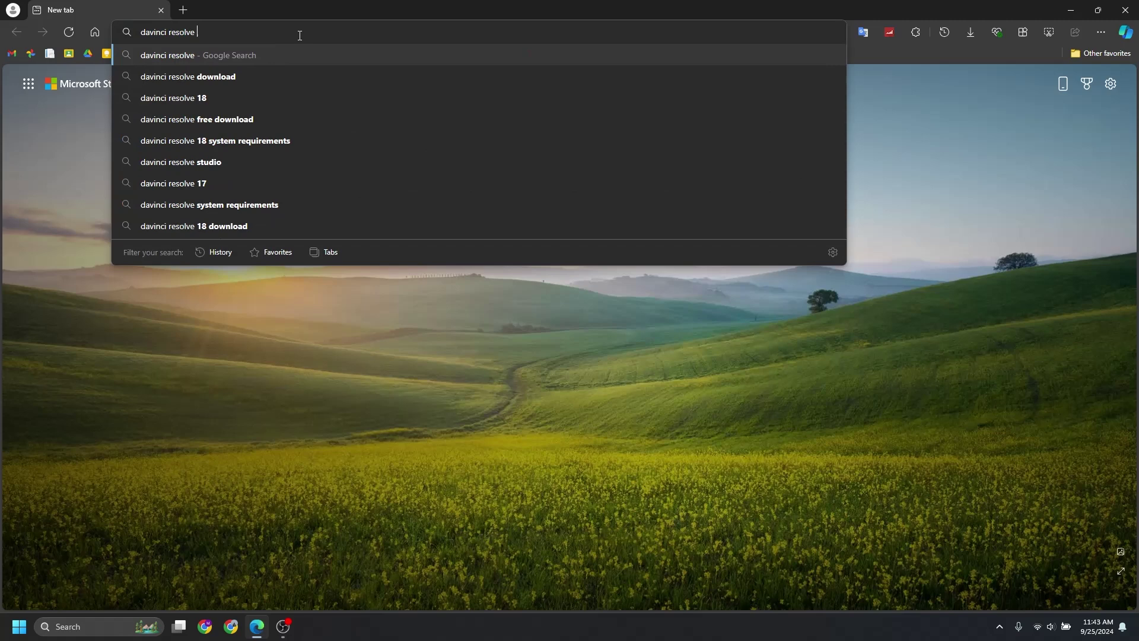
text( 19)
key(Return)
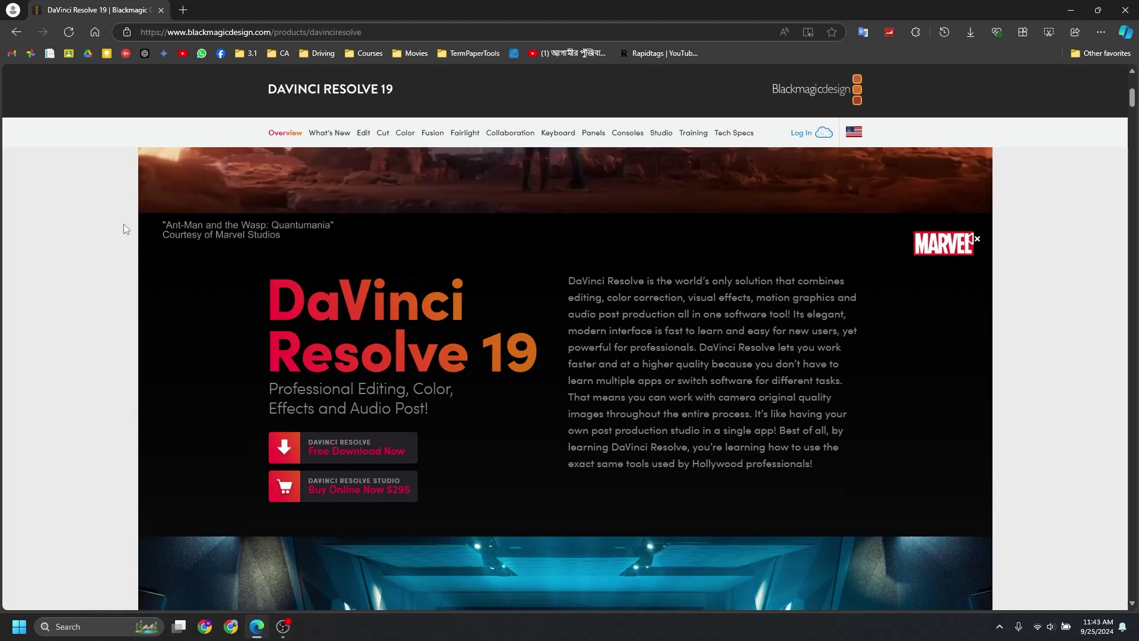
scroll(123, 223, down, 2)
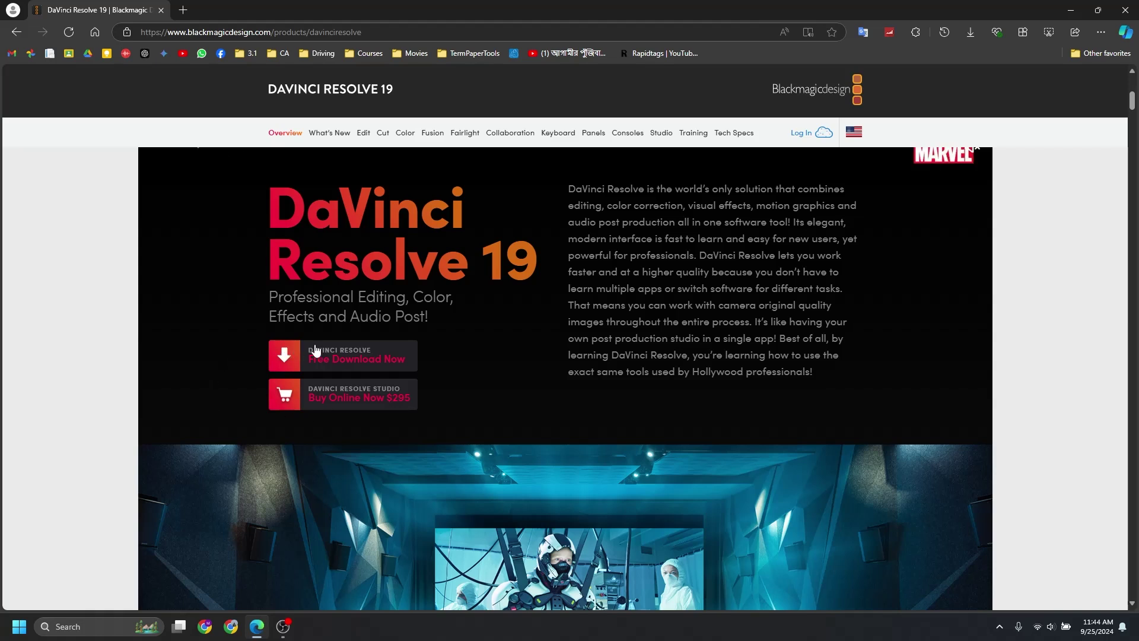
- Scroll the DaVinci Resolve 19 product page and choose Free Download Now
click(344, 356)
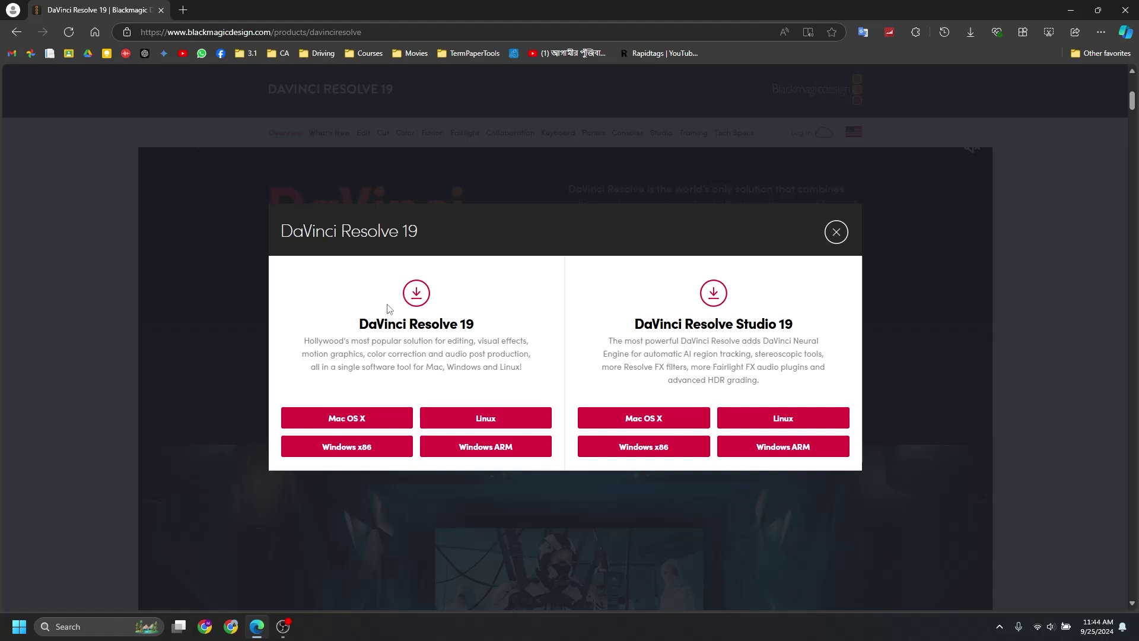
drag(357, 324, 472, 324)
click(498, 341)
- Pick the free Windows x86 download of DaVinci Resolve 19.0.1
click(343, 453)
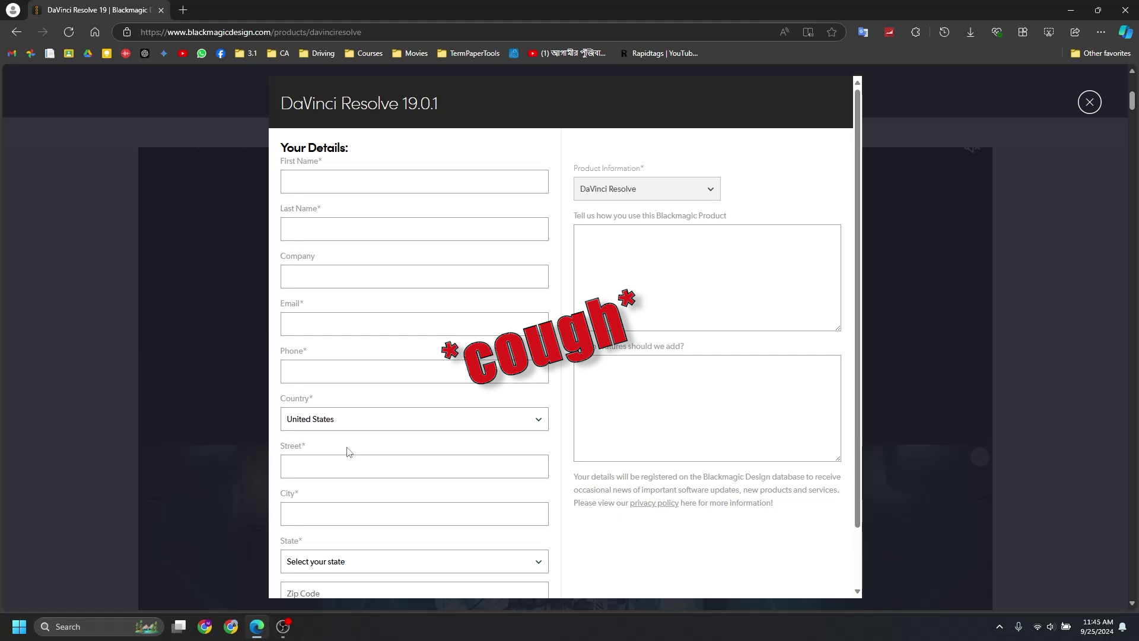
scroll(420, 212, down, 2)
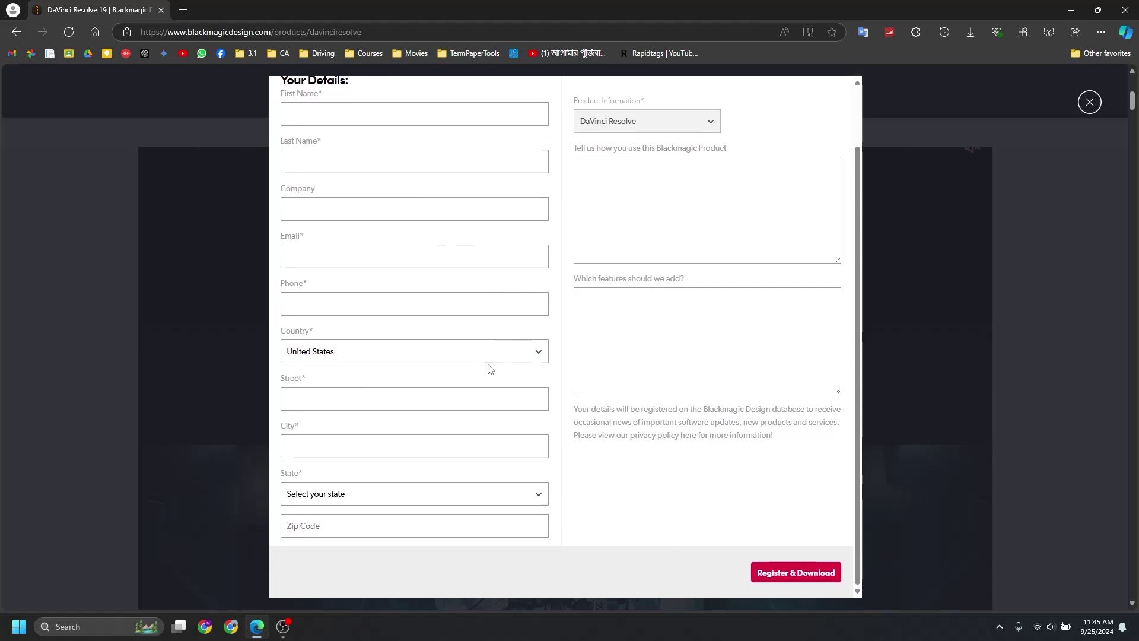
scroll(614, 438, up, 2)
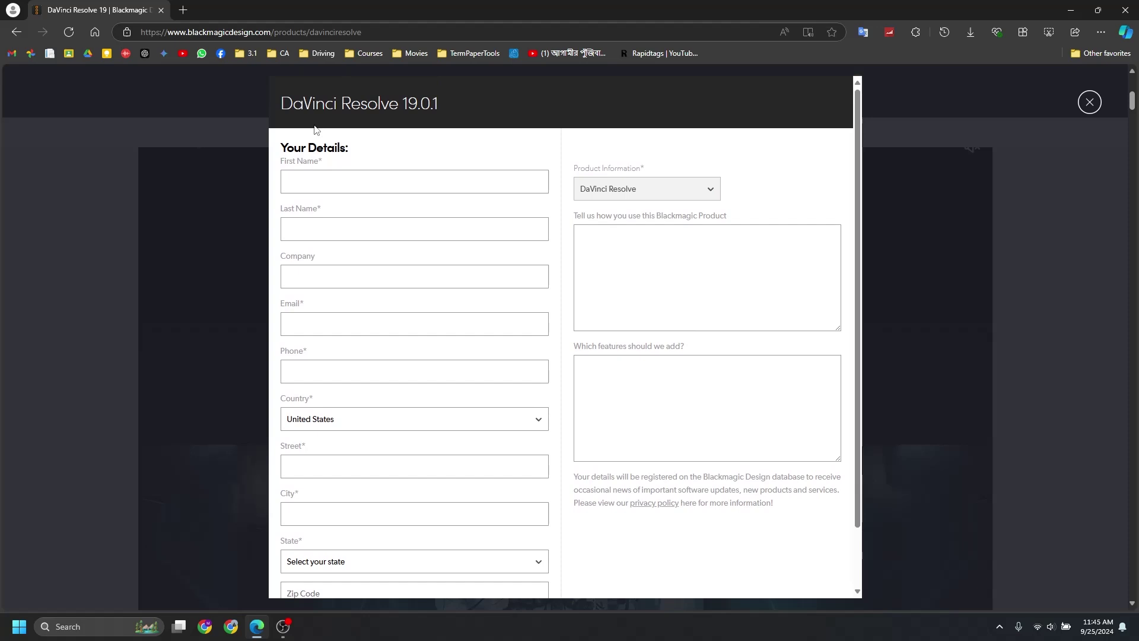
- Autofill the registration form from the first saved profile and submit Register & Download
click(337, 230)
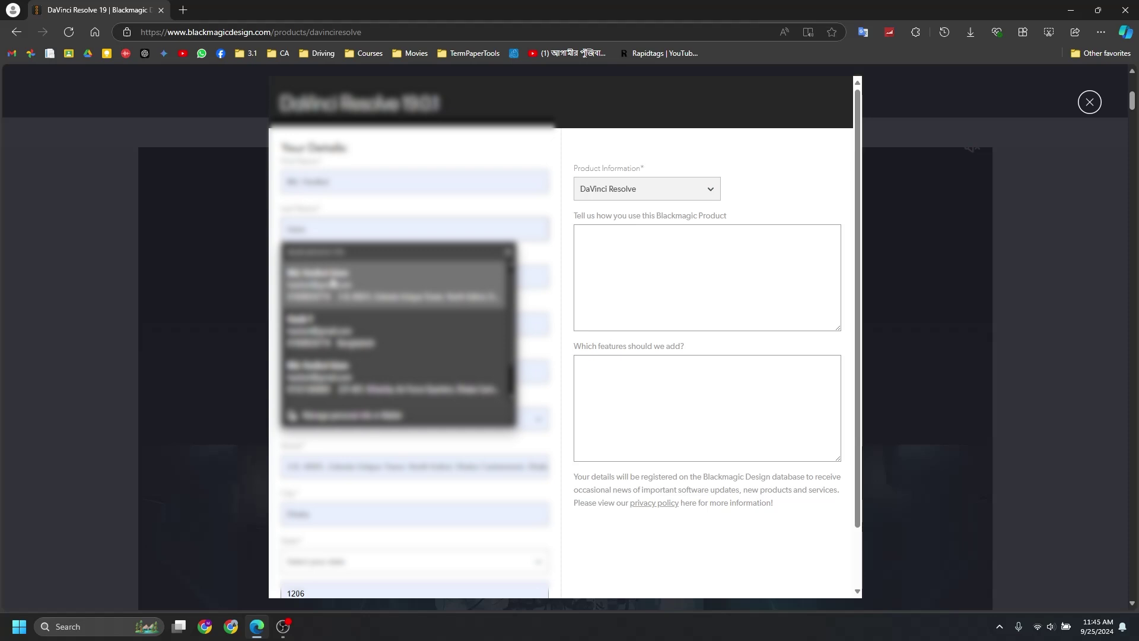
click(333, 284)
scroll(367, 190, down, 1)
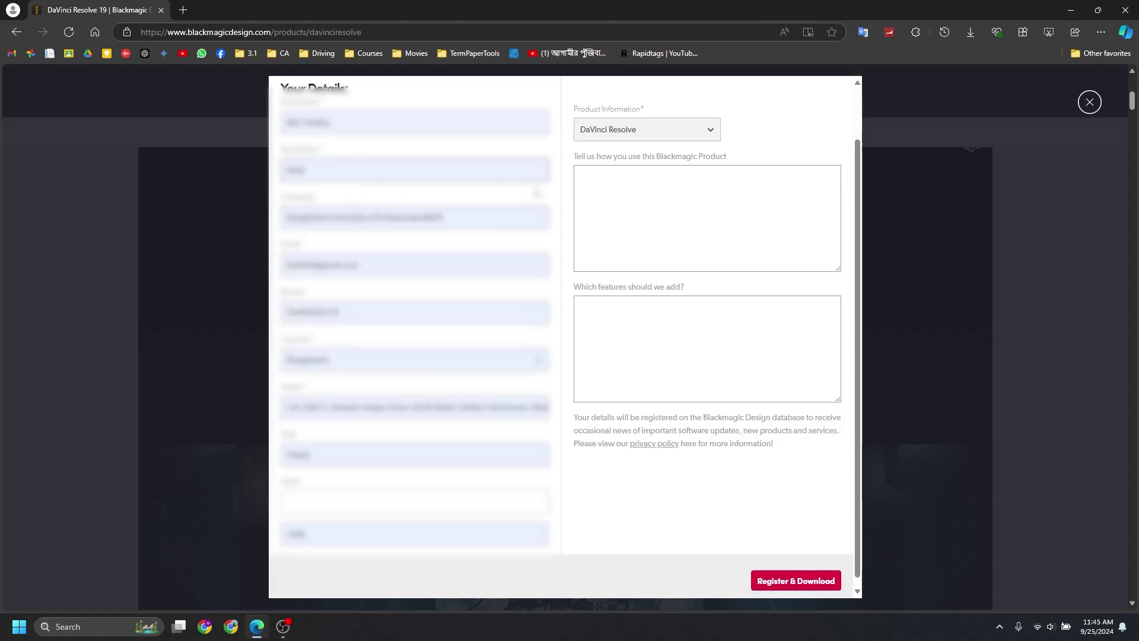
scroll(578, 296, up, 1)
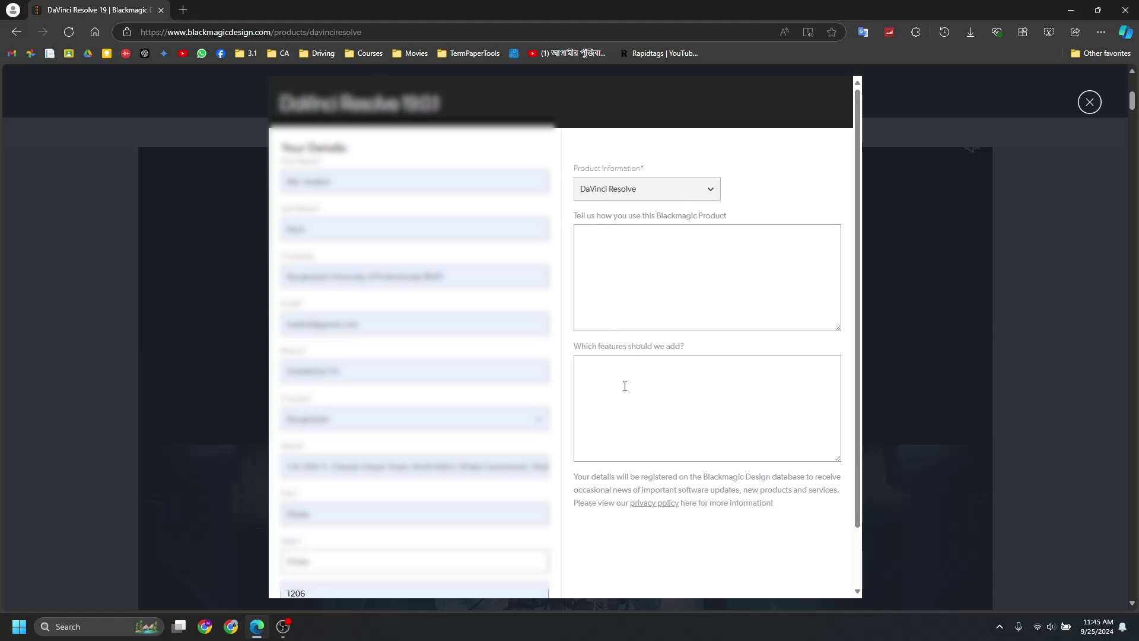
scroll(632, 290, down, 1)
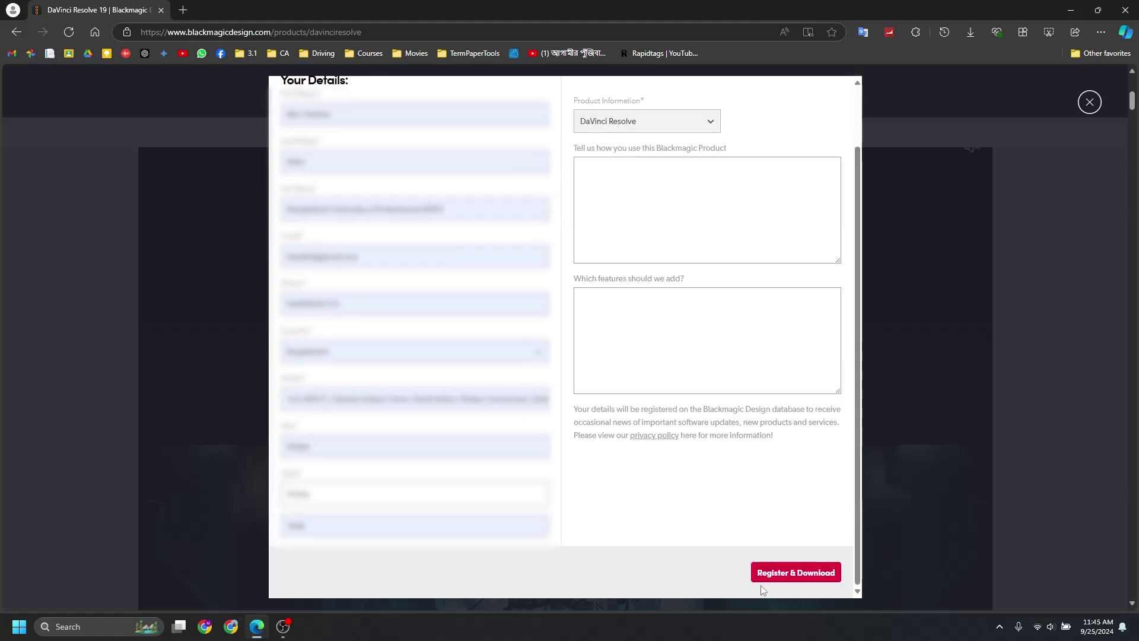
click(796, 576)
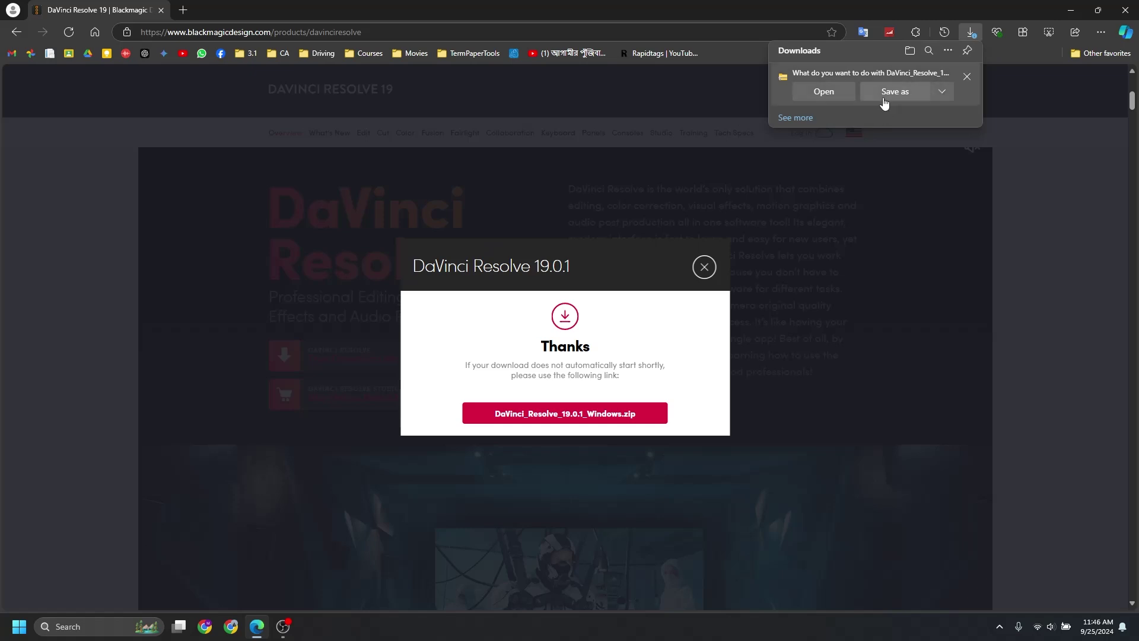
- Save DaVinci_Resolve_19.0.1_Windows.zip, close the Downloads panel and minimize Edge
click(942, 91)
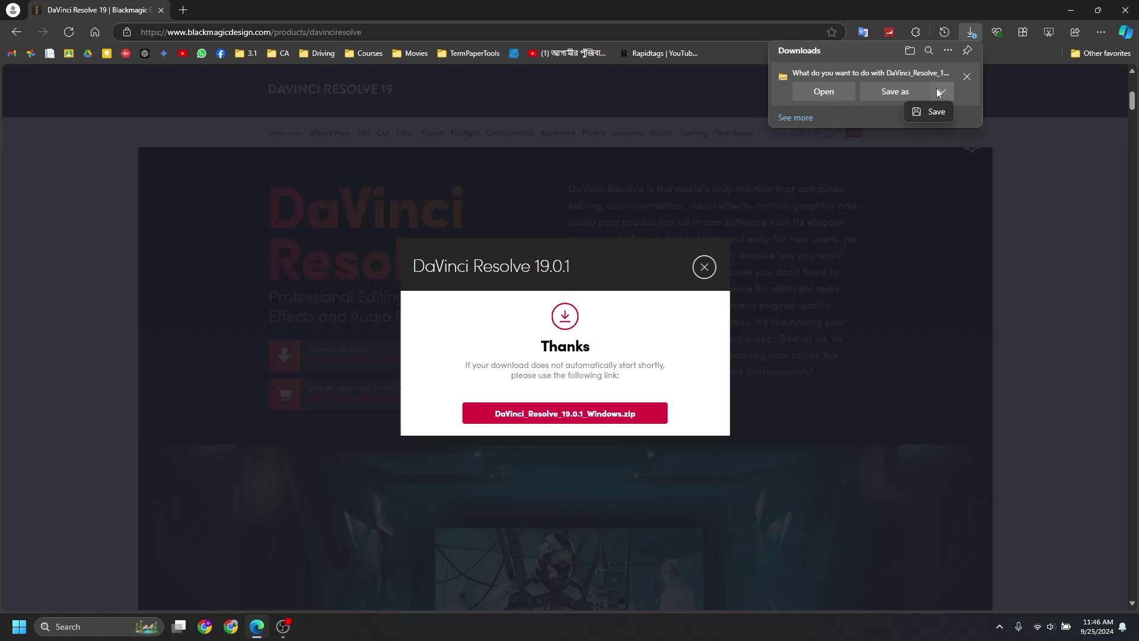
click(966, 76)
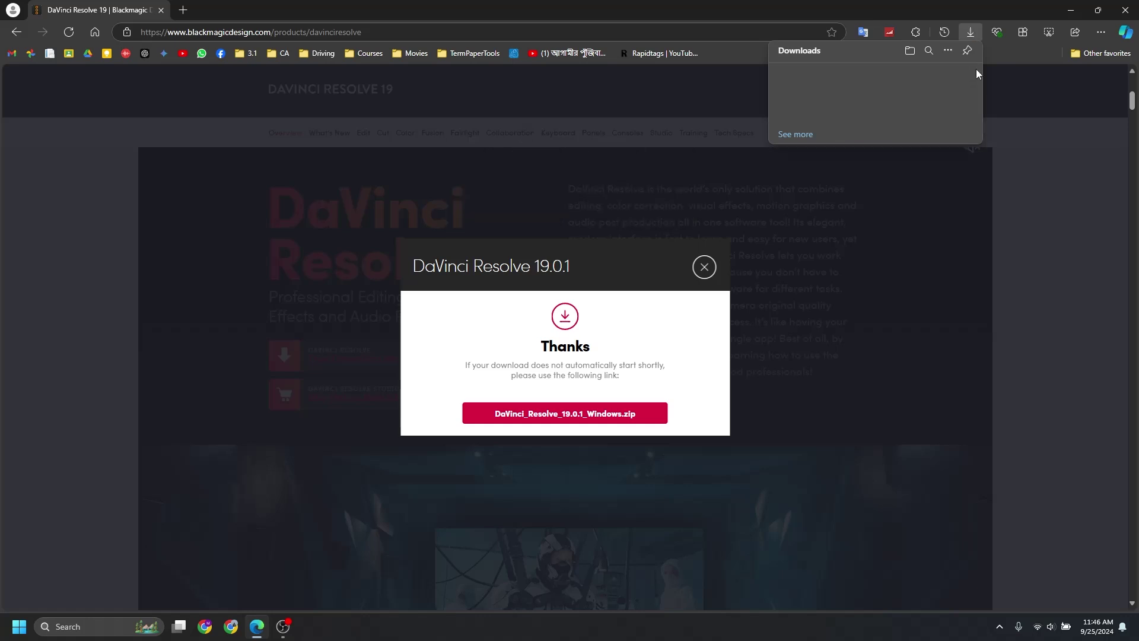
click(971, 33)
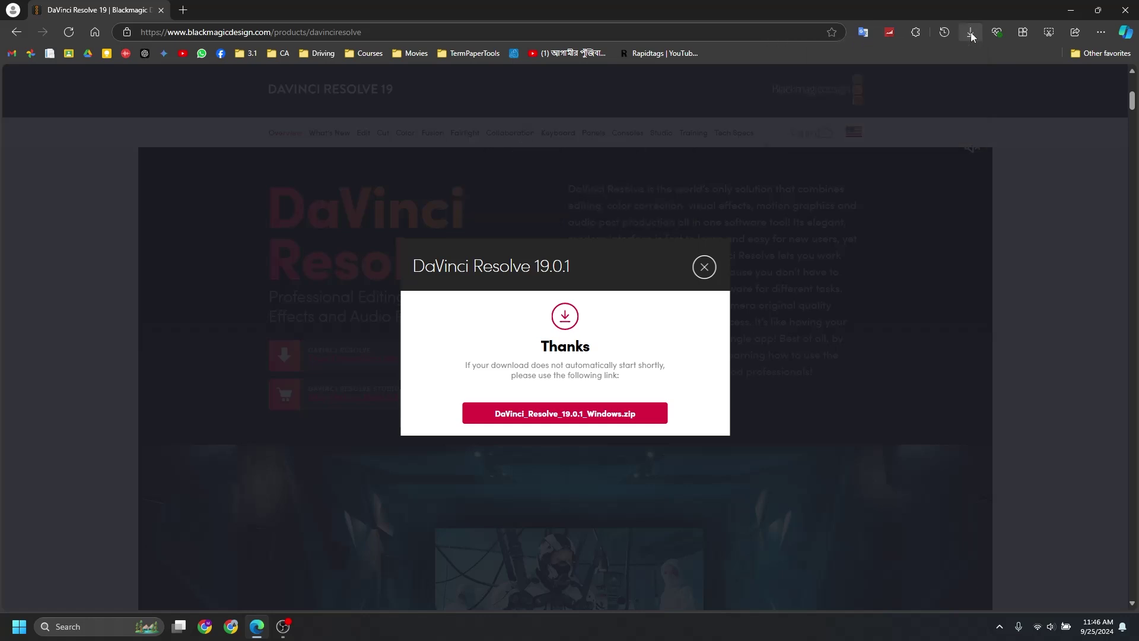
click(1071, 10)
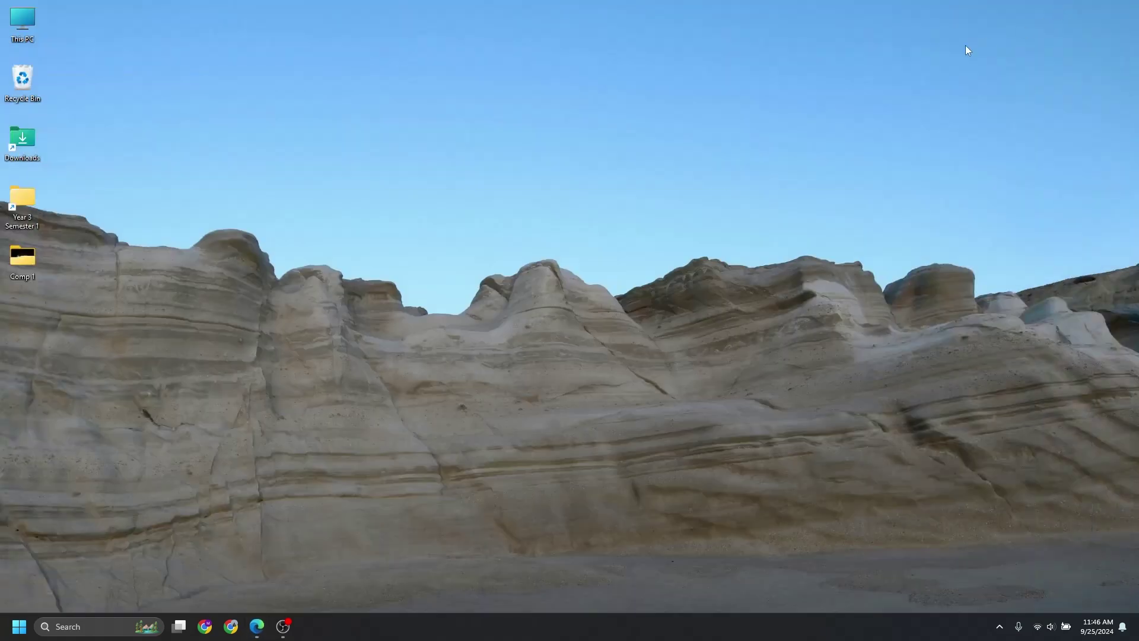
- Extract DaVinci_Resolve_19.0.1_Windows.zip here with WinRAR, replacing the old copy, and select the installer .exe
double_click(33, 149)
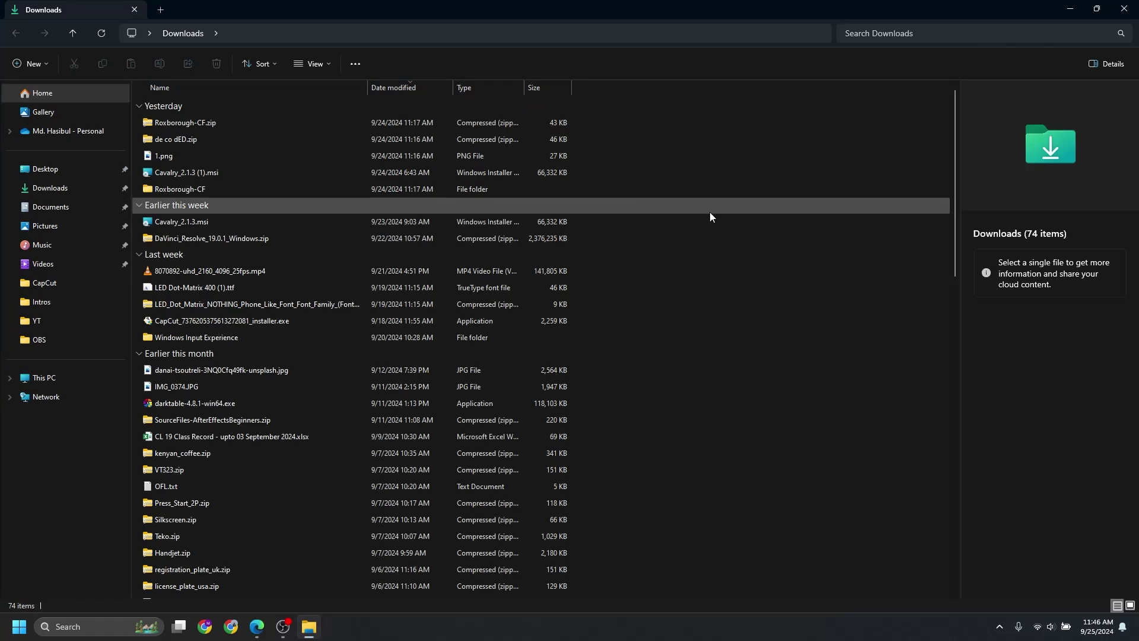
click(277, 238)
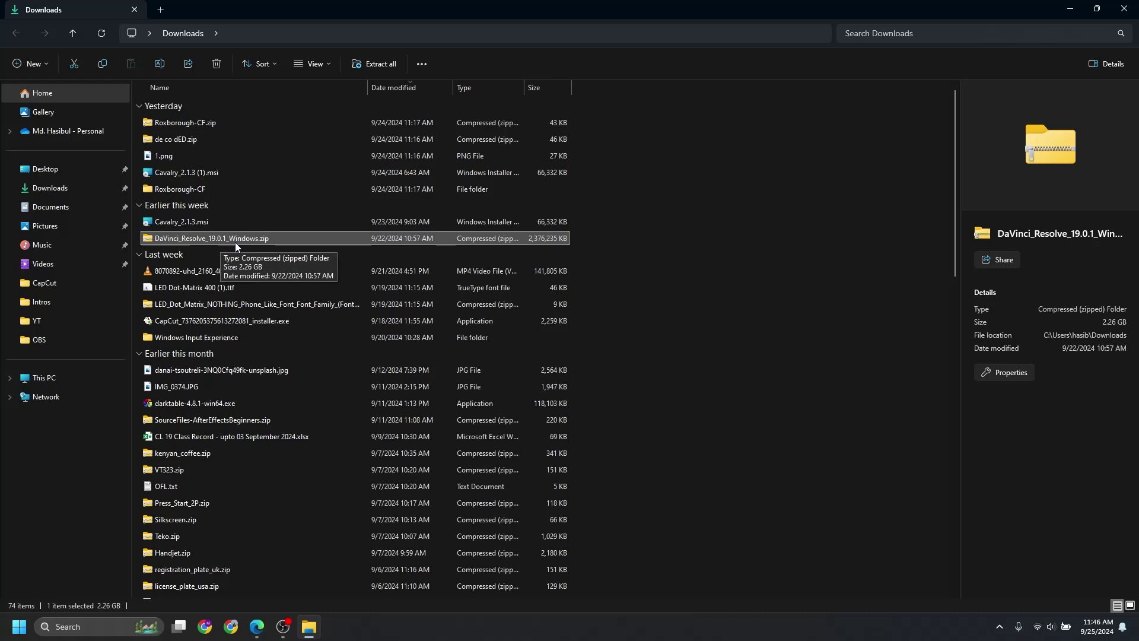
right_click(309, 238)
mouse_move(452, 300)
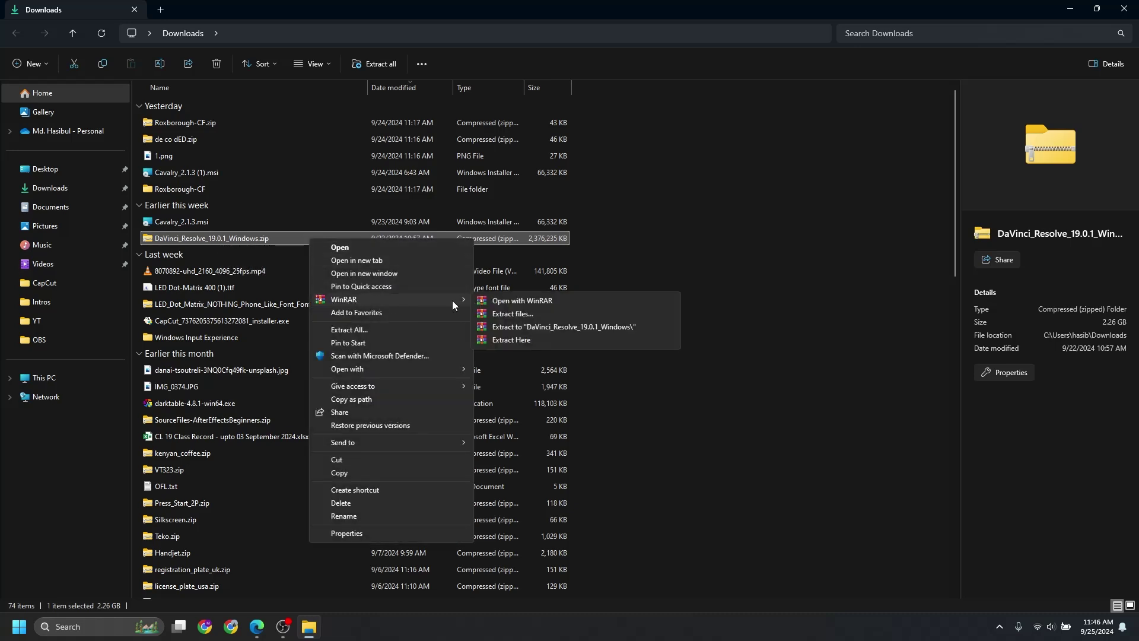
click(503, 339)
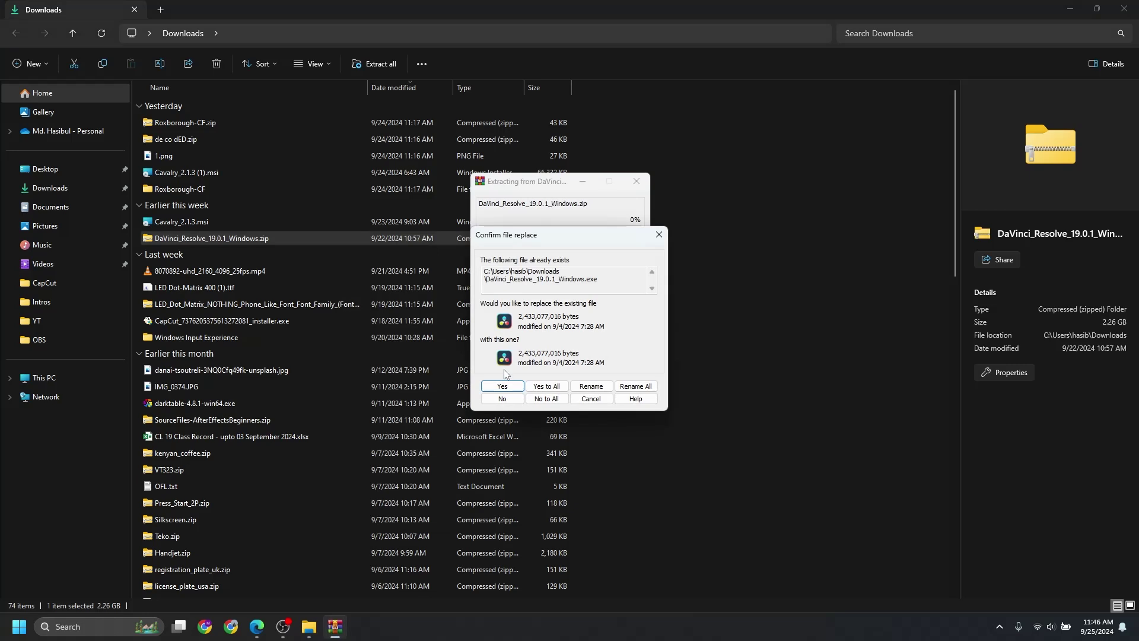
click(513, 388)
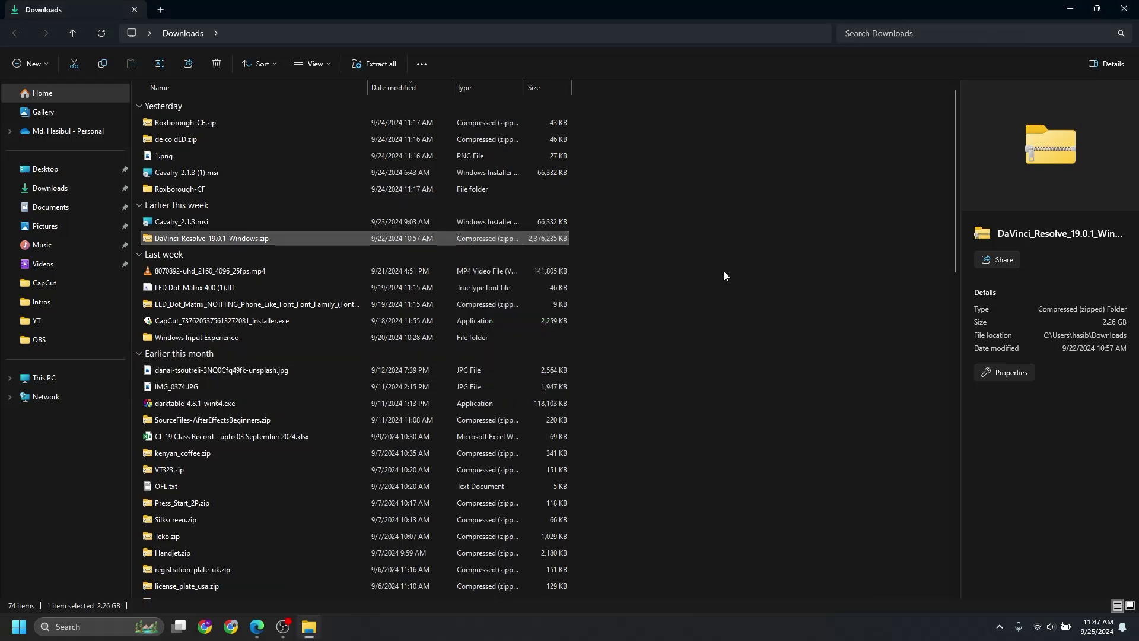
drag(957, 155, 953, 147)
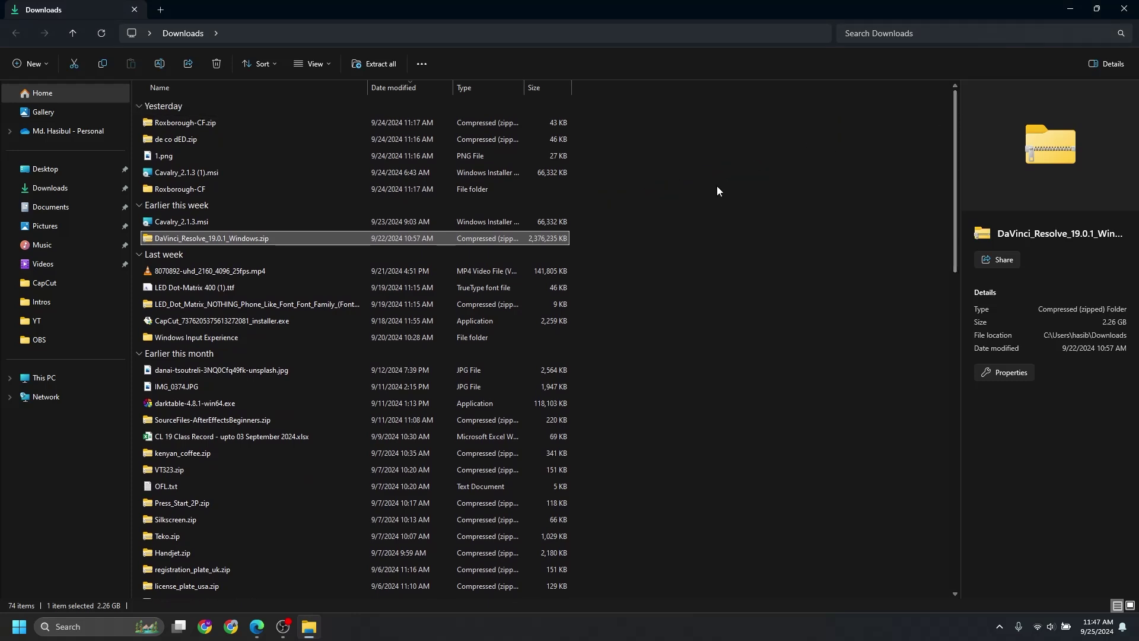
key(d)
key(d)
key(d)
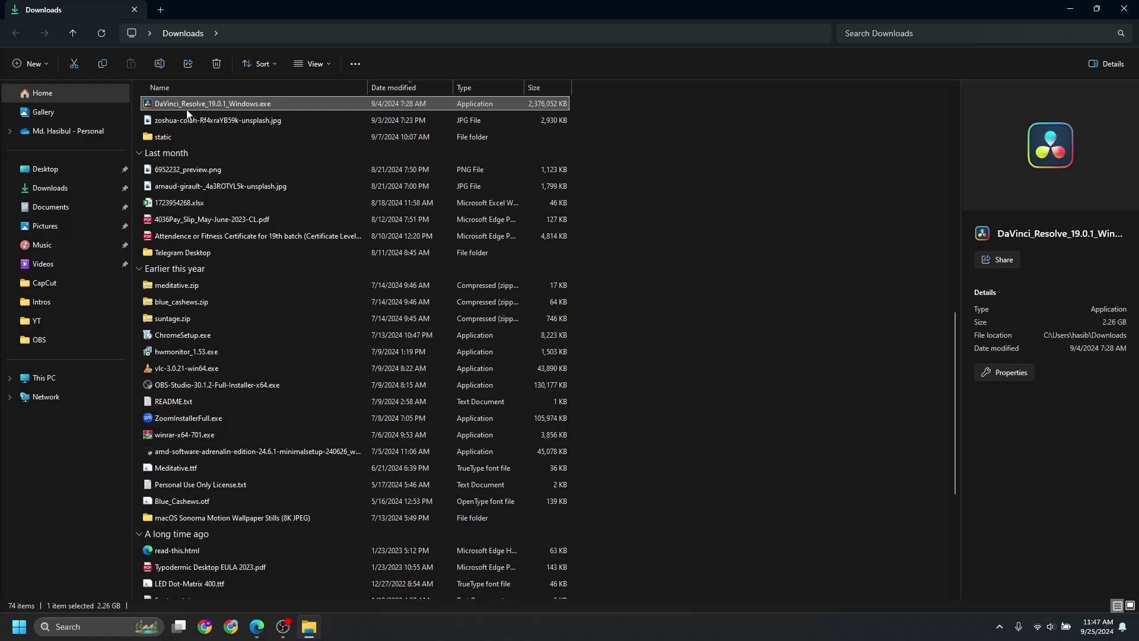
- Run the installer as administrator with Fairlight Audio Accelerator Utility included, and start installing
mouse_move(182, 108)
right_click(204, 106)
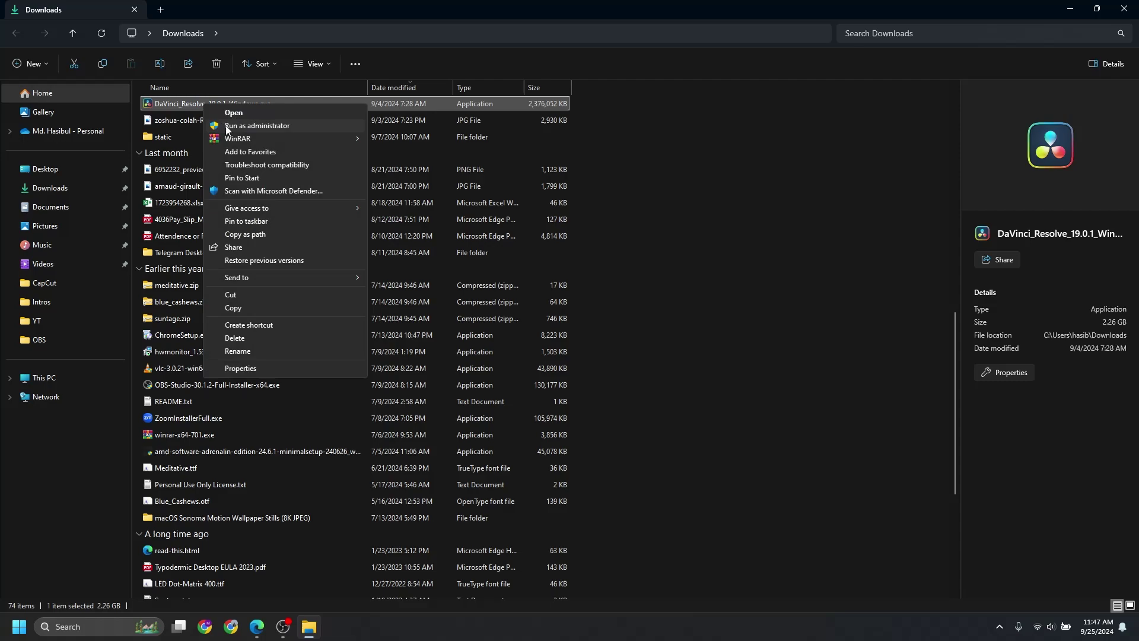
click(228, 126)
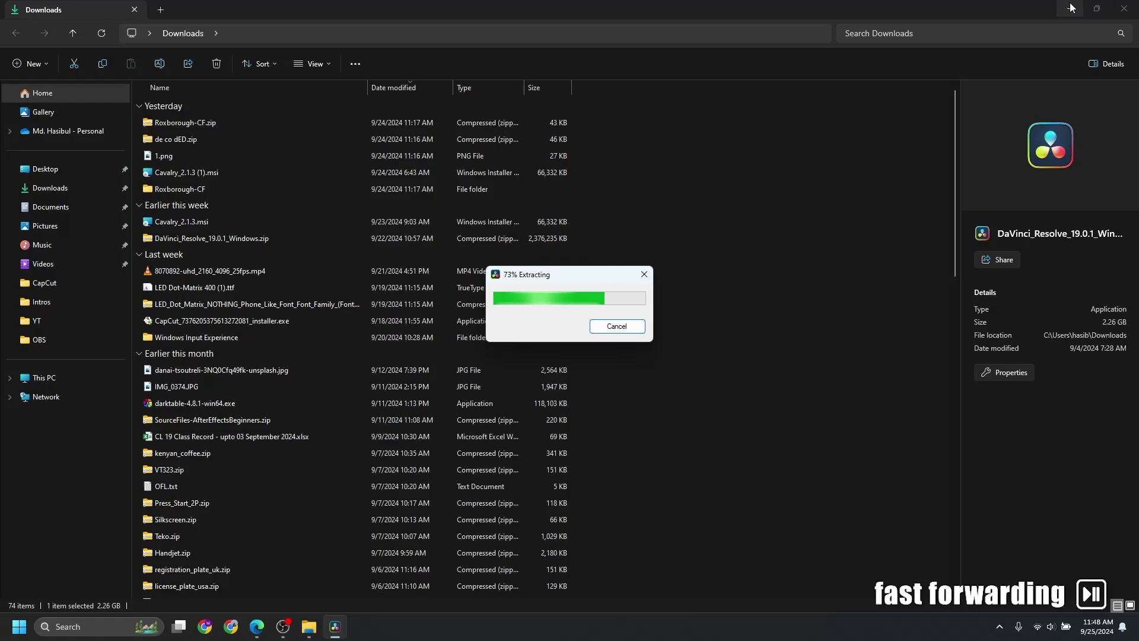
click(1070, 8)
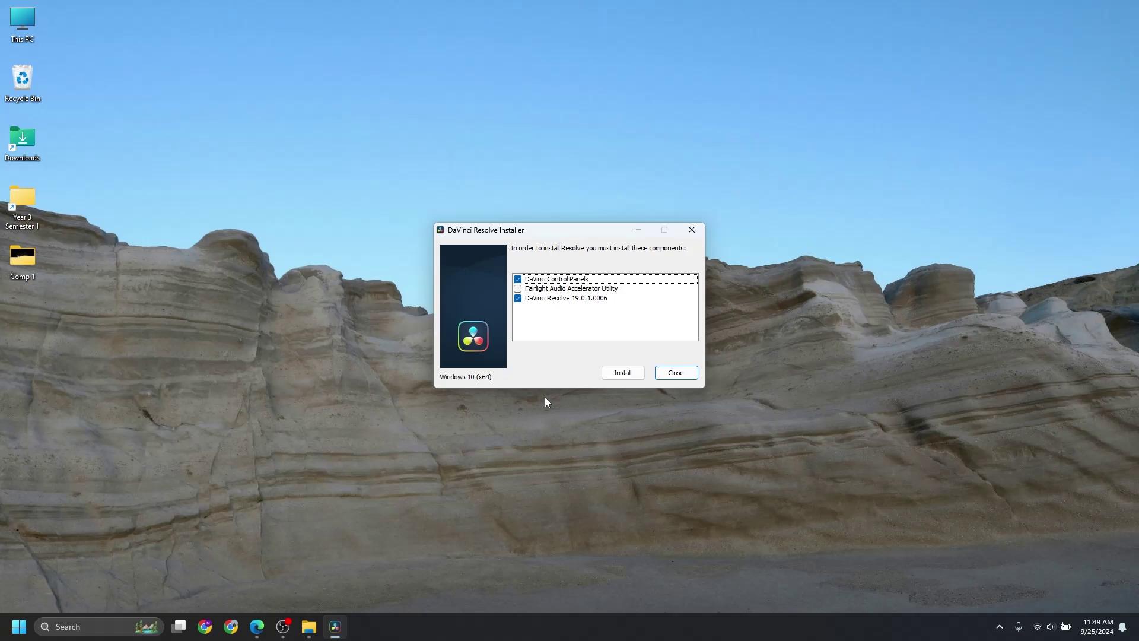
click(518, 289)
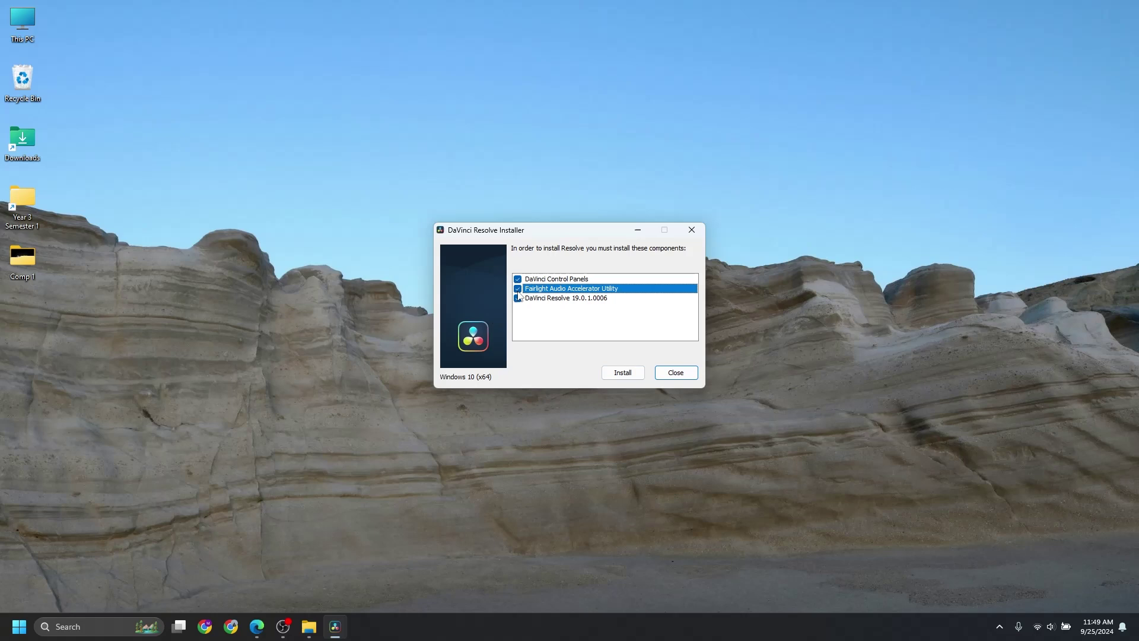
click(625, 375)
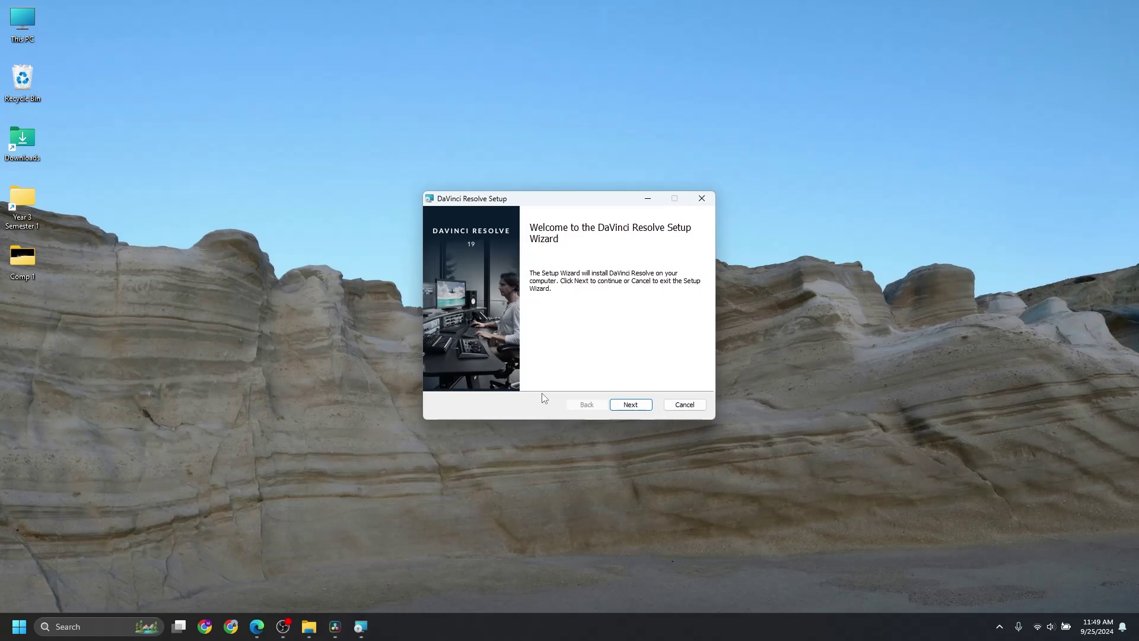
- Accept the license, install into the default Program Files folder, then finish and dismiss the completion message
click(635, 408)
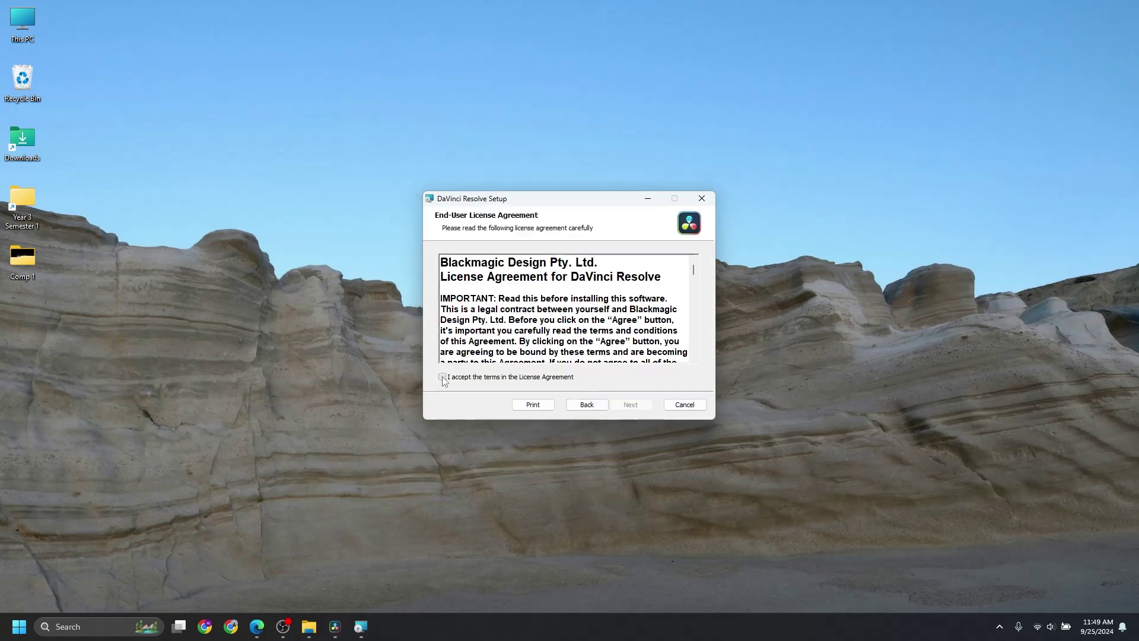
click(443, 378)
click(634, 407)
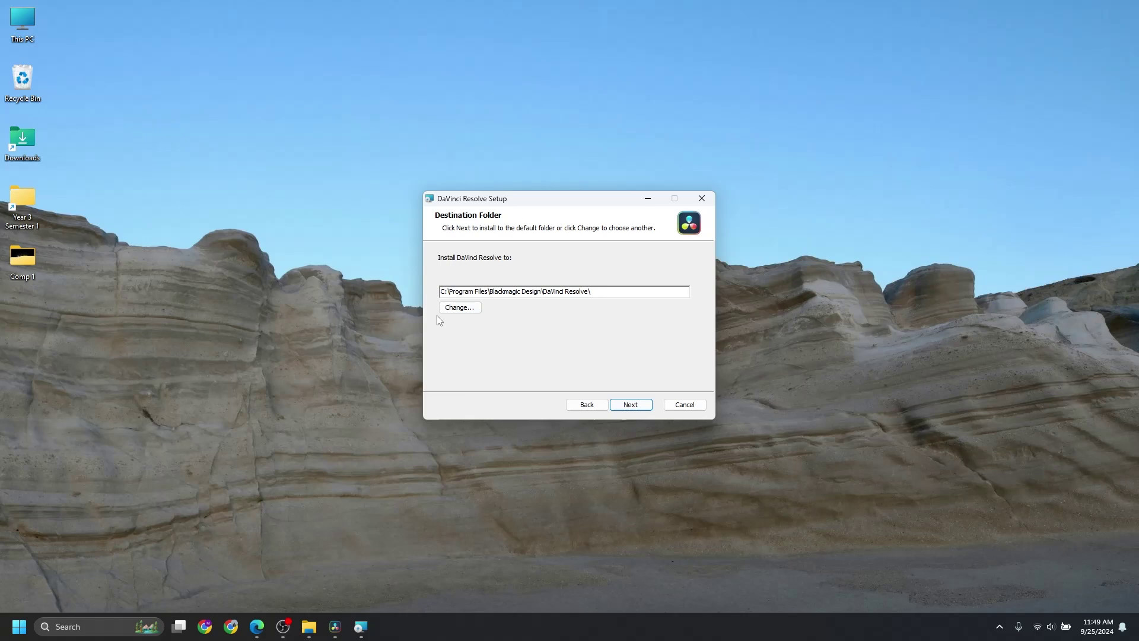
click(629, 406)
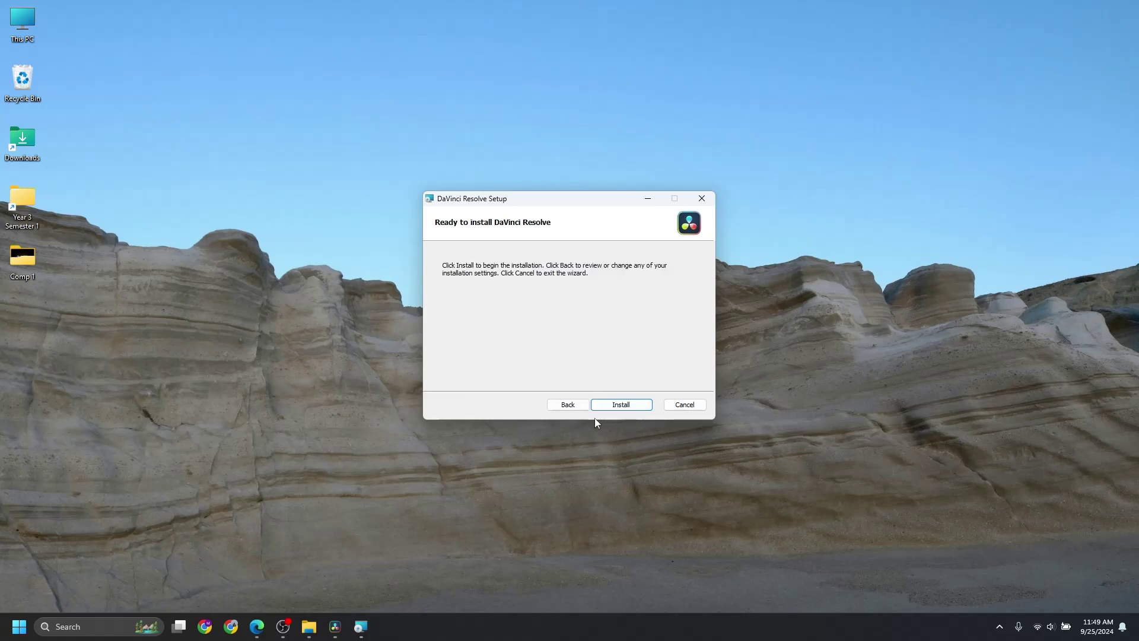
click(619, 404)
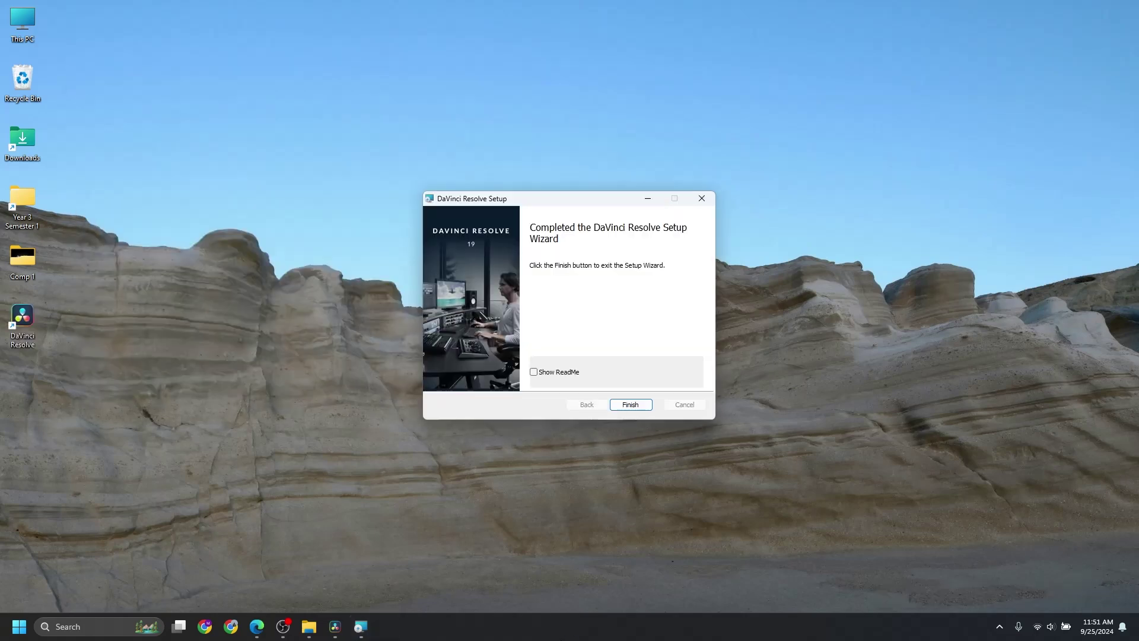
click(634, 406)
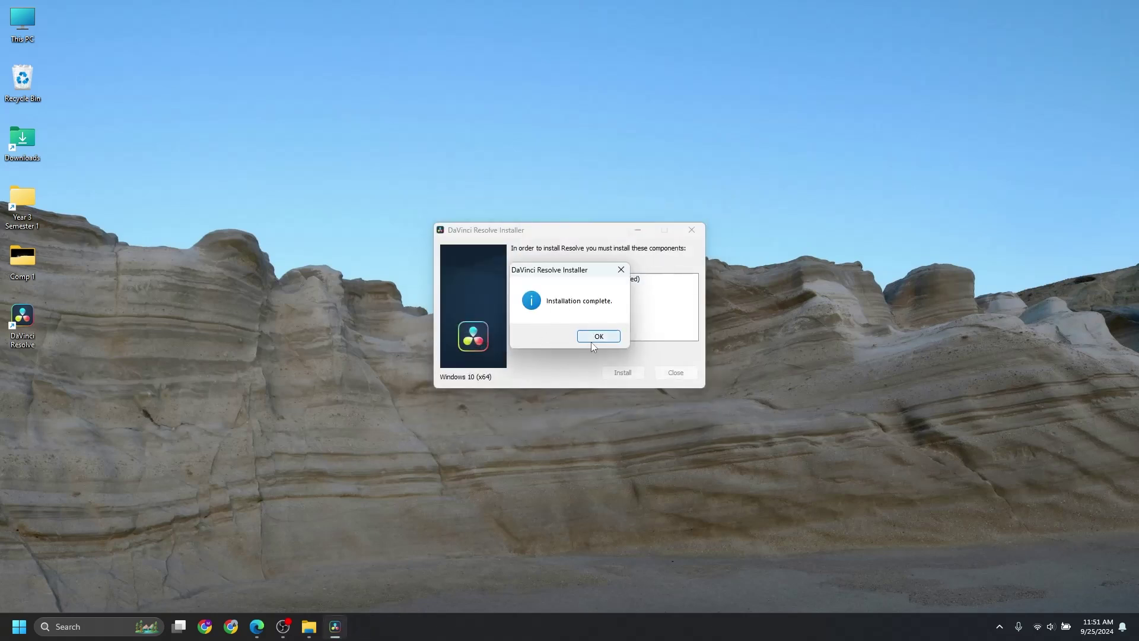
click(593, 338)
- Refresh the desktop, launch DaVinci Resolve from its new shortcut, and open Untitled Project
right_click(408, 297)
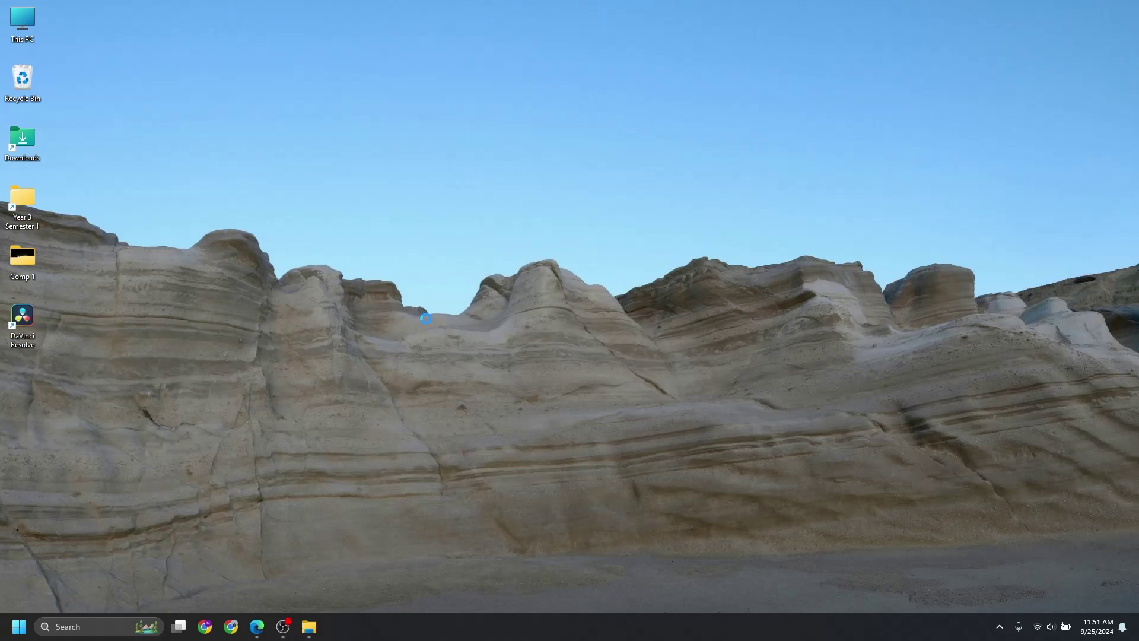
click(434, 333)
double_click(23, 317)
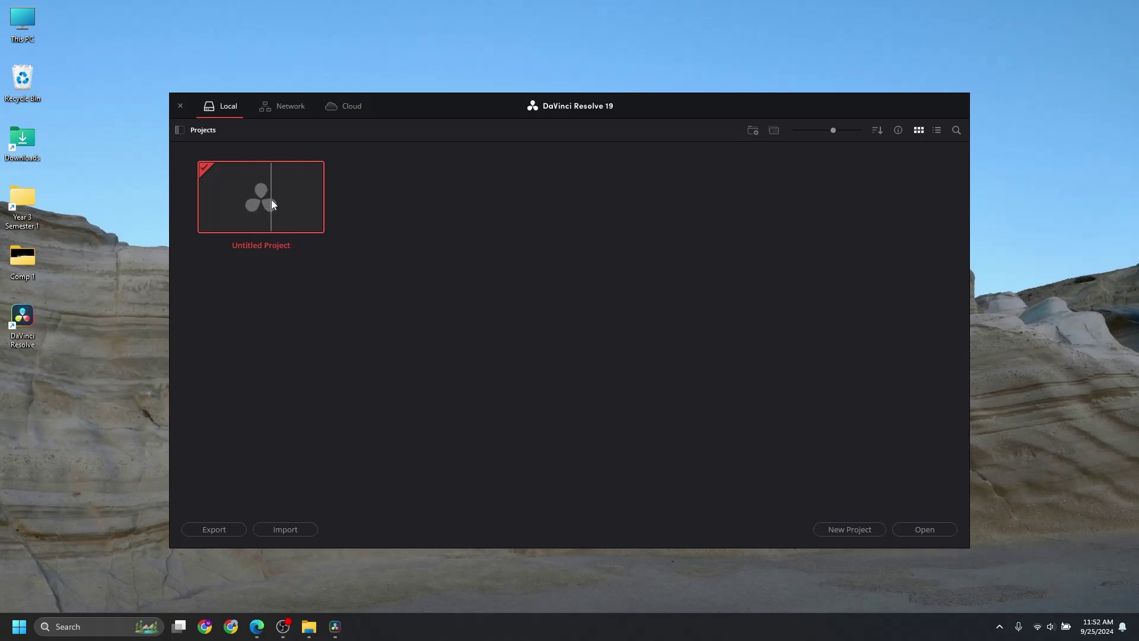
click(923, 529)
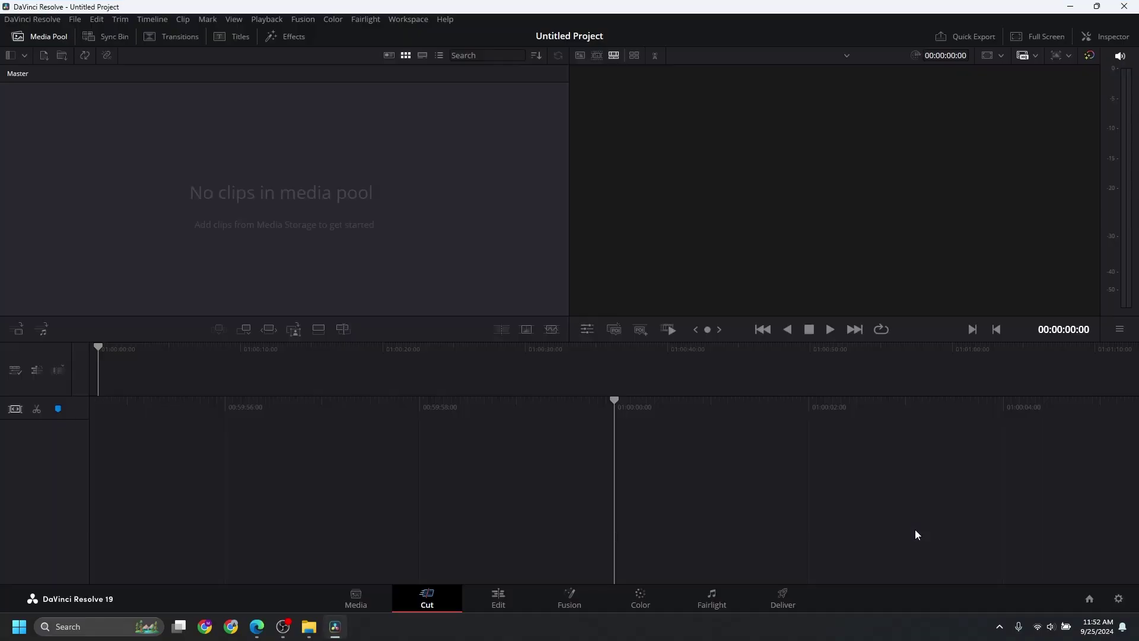